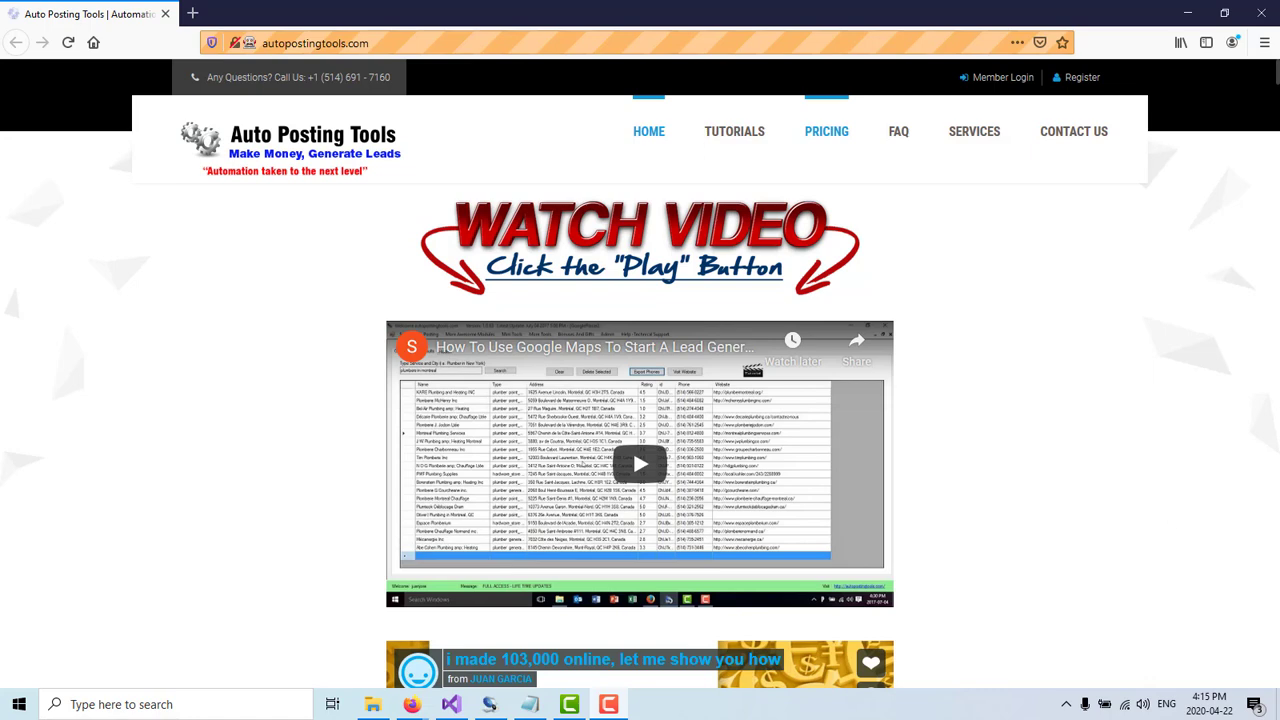
# Launch the Wikipedia Expired Domain Finder from Autopostingtools' Scraping menu and reposition its window
pyautogui.click(489, 706)
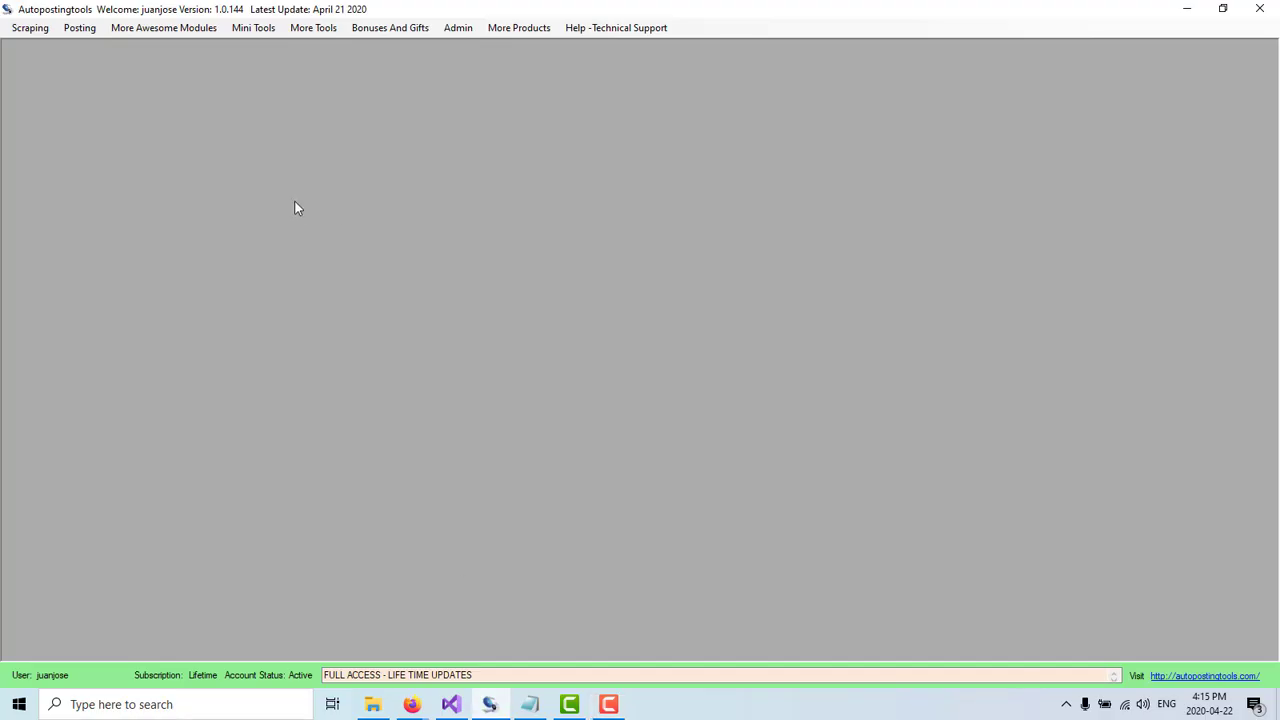
pyautogui.click(30, 37)
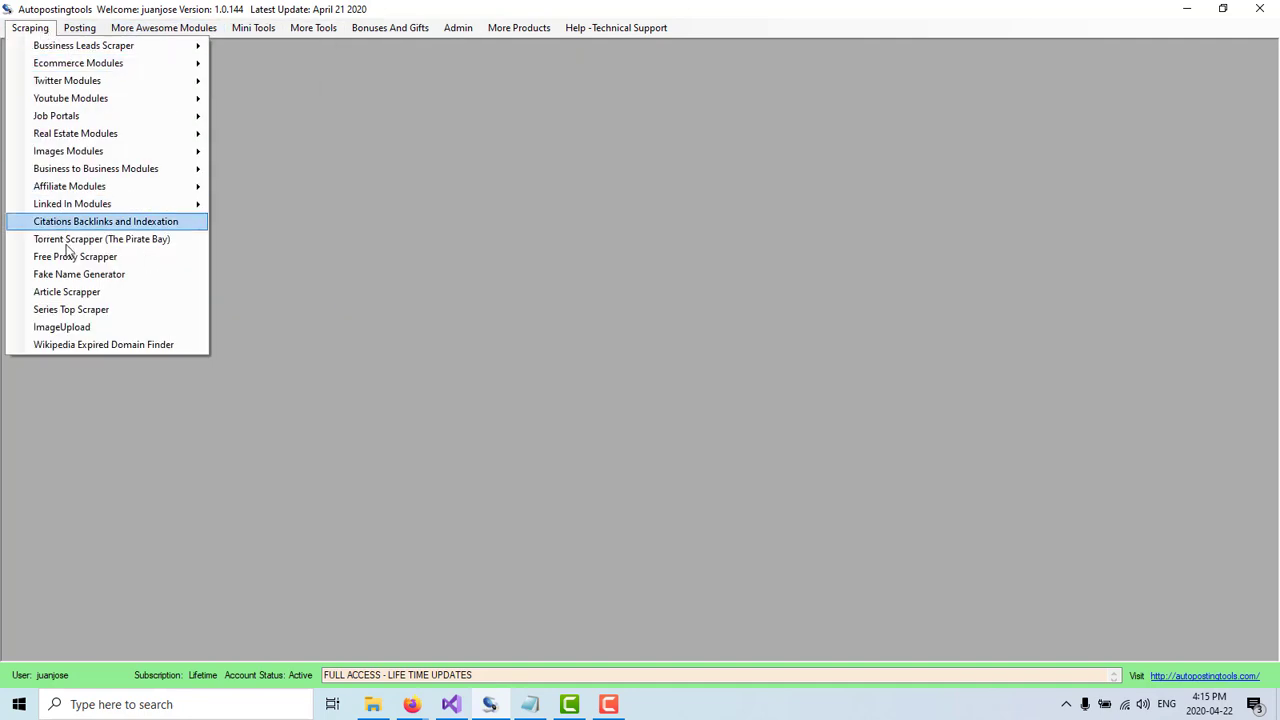
pyautogui.click(169, 345)
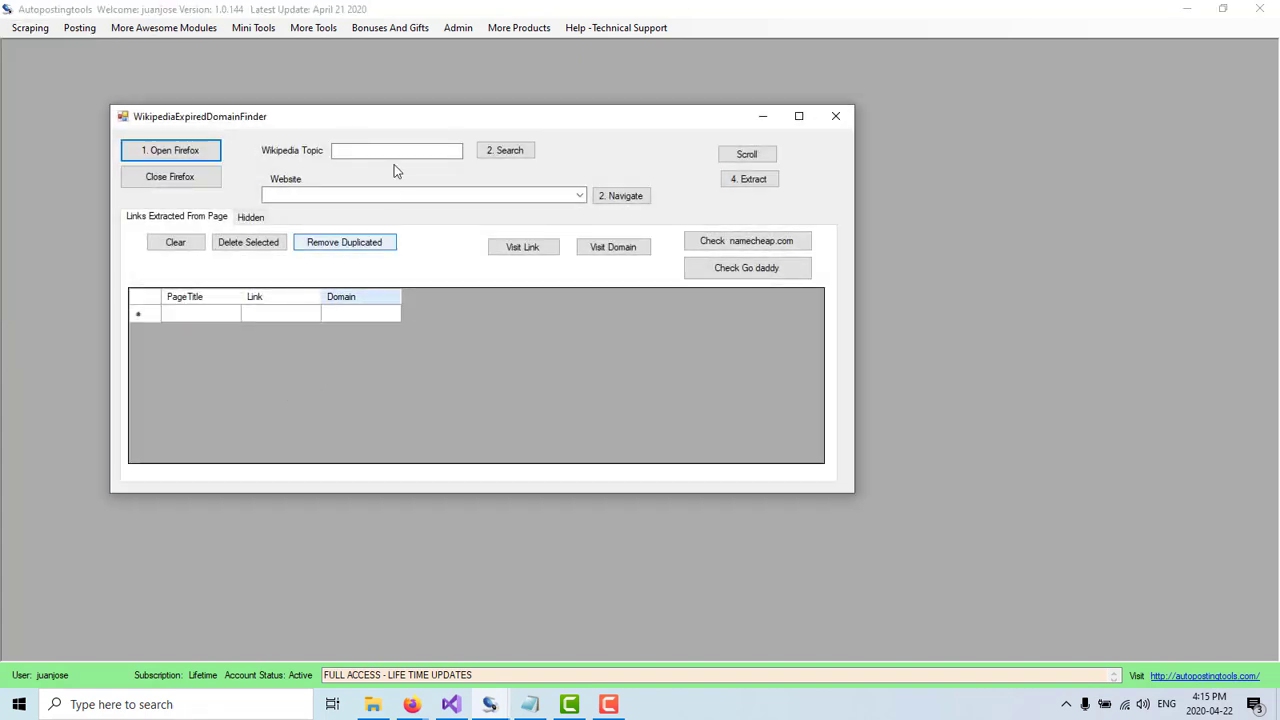
pyautogui.moveTo(424, 121); pyautogui.dragTo(573, 131)
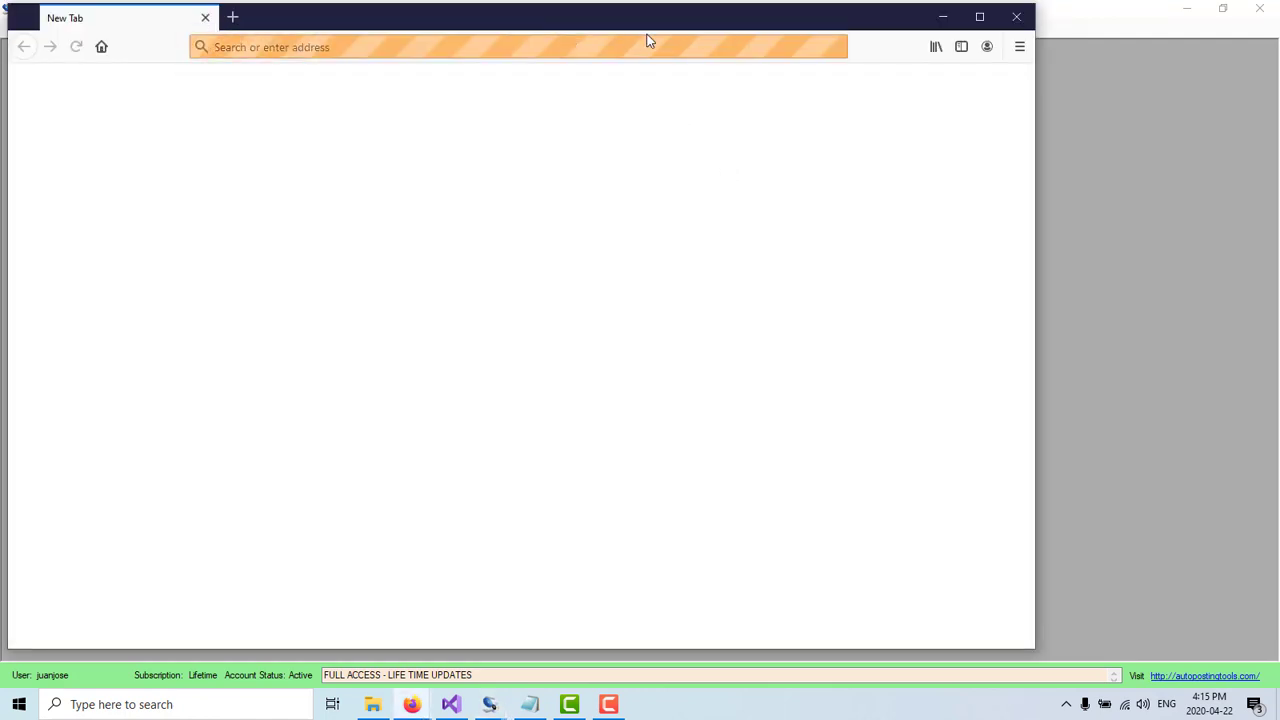
pyautogui.moveTo(489, 704)
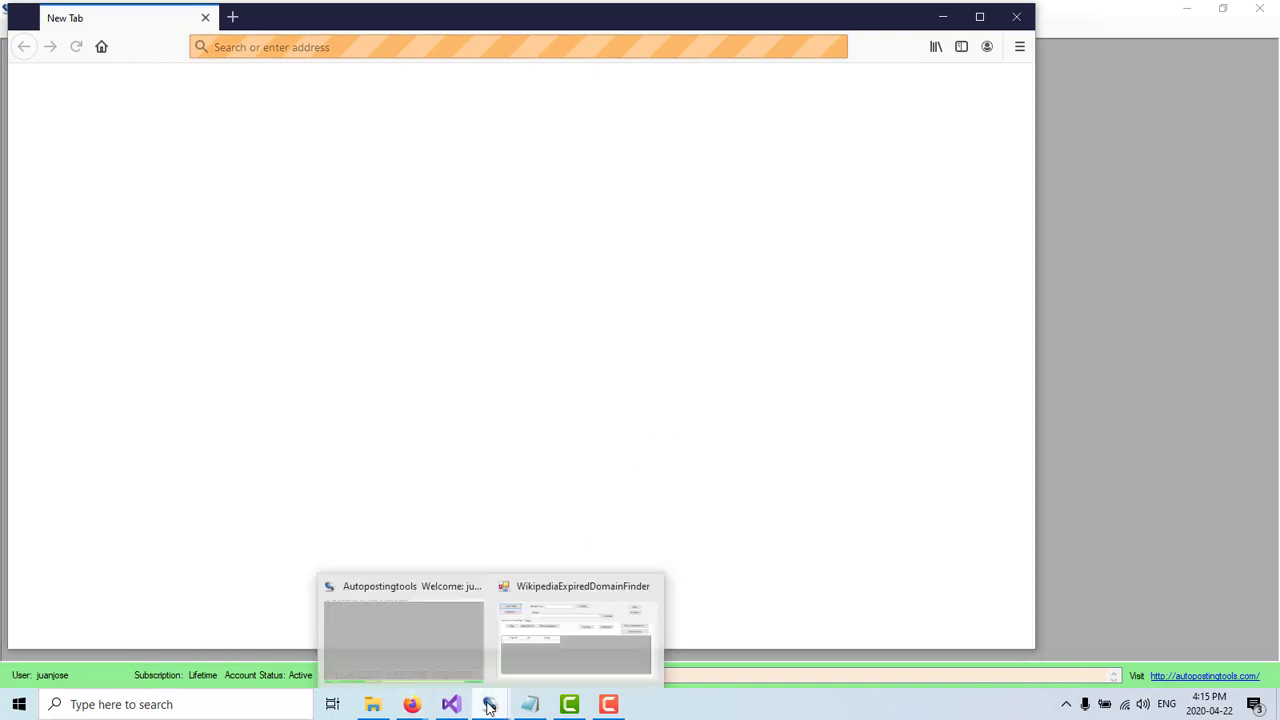
# Bring the finder in front of Firefox and start entering 'lose weight' as the Wikipedia topic
pyautogui.click(568, 610)
pyautogui.click(526, 161)
pyautogui.write('lose wei')
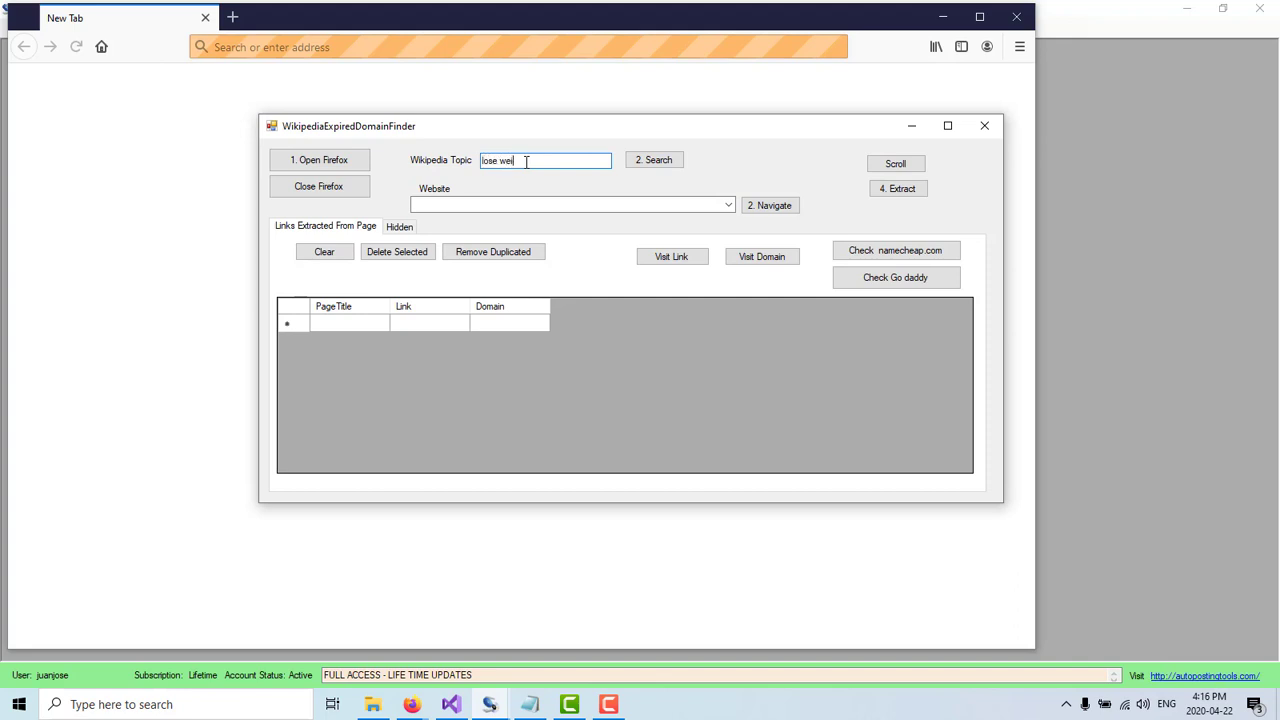
# Finish the 'lose weight' topic and run the Wikipedia-restricted Google search
pyautogui.write('ght')
pyautogui.click(655, 165)
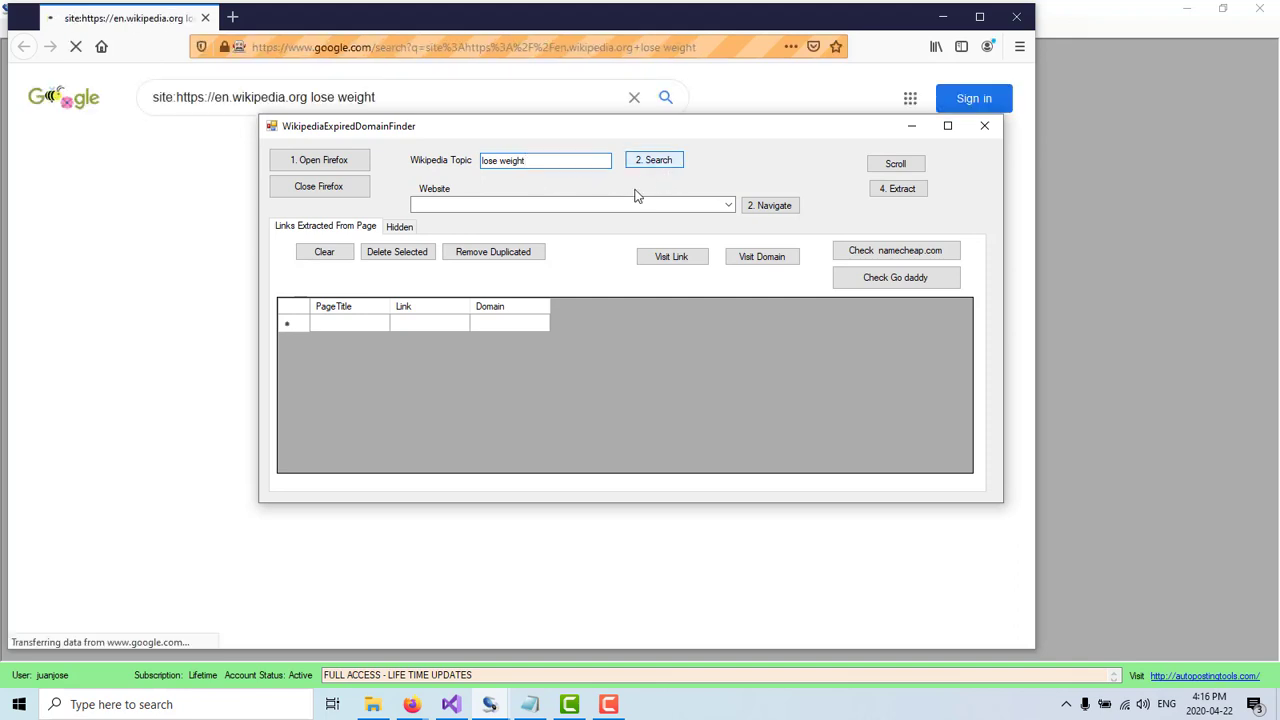
pyautogui.moveTo(642, 128); pyautogui.dragTo(910, 150)
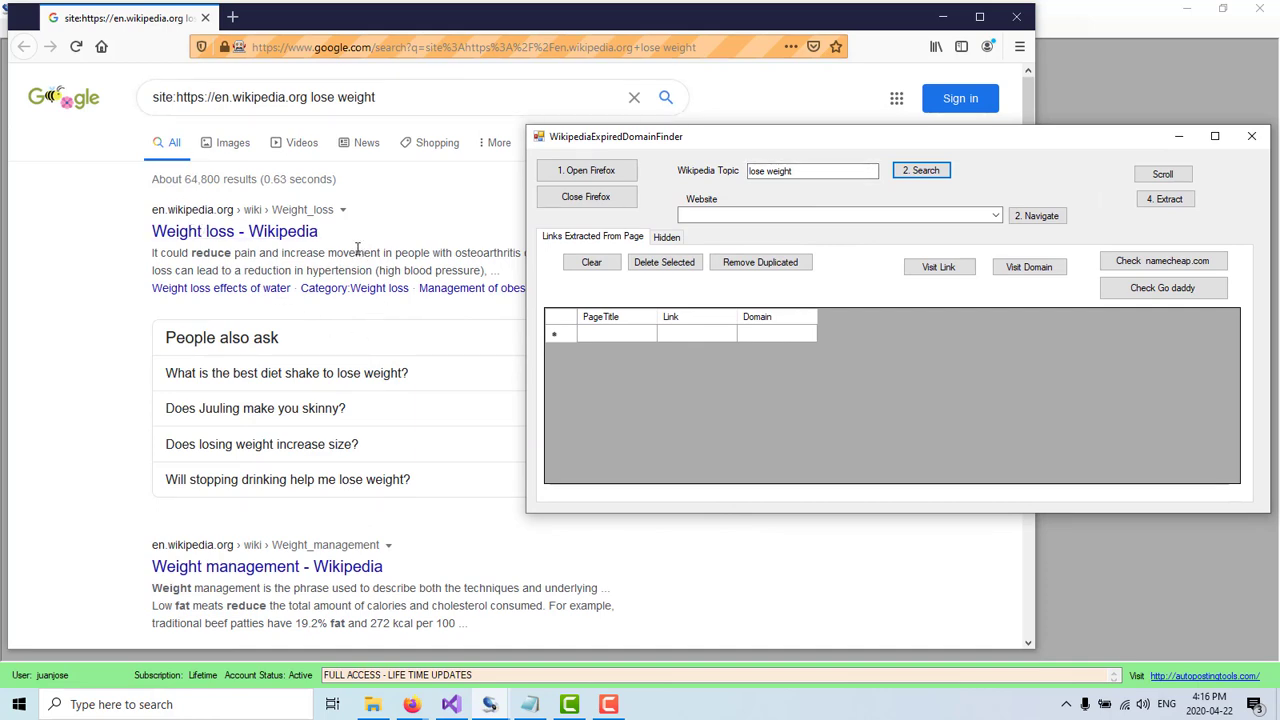
# Open 'Weight management - Wikipedia' from the Google results
pyautogui.click(357, 250)
pyautogui.scroll(-5, 425, 312)
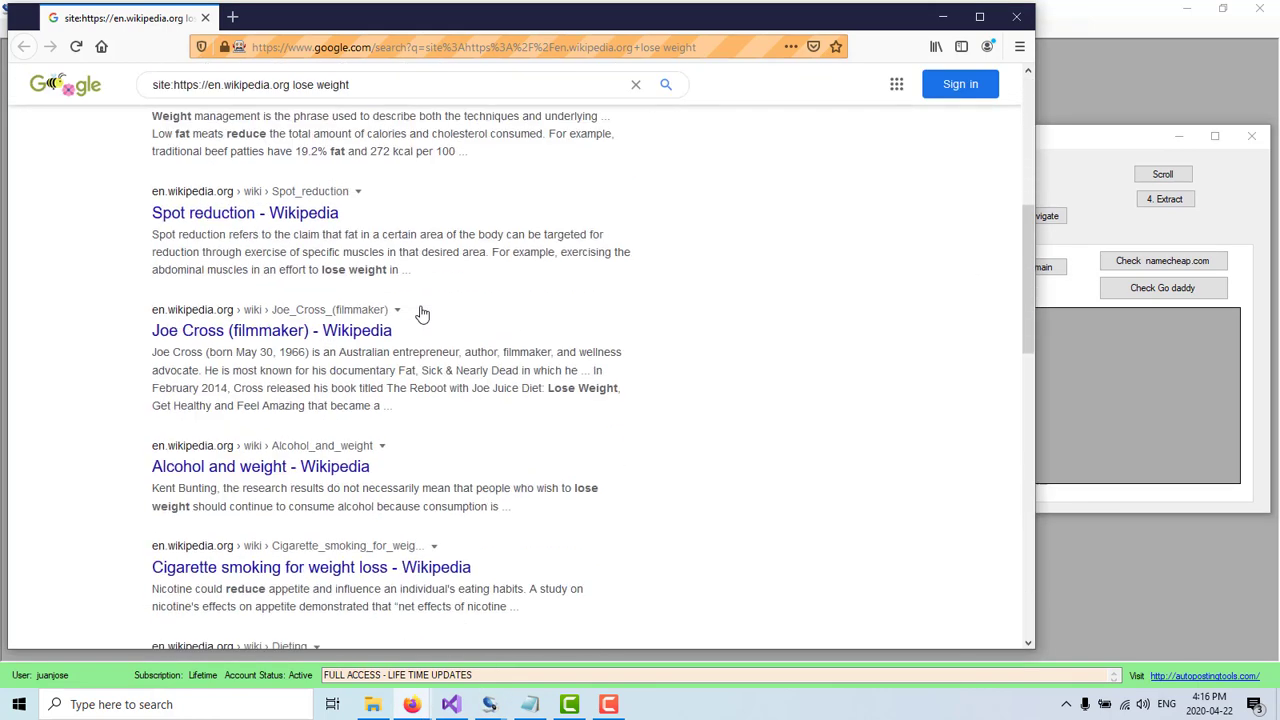
pyautogui.scroll(5, 429, 320)
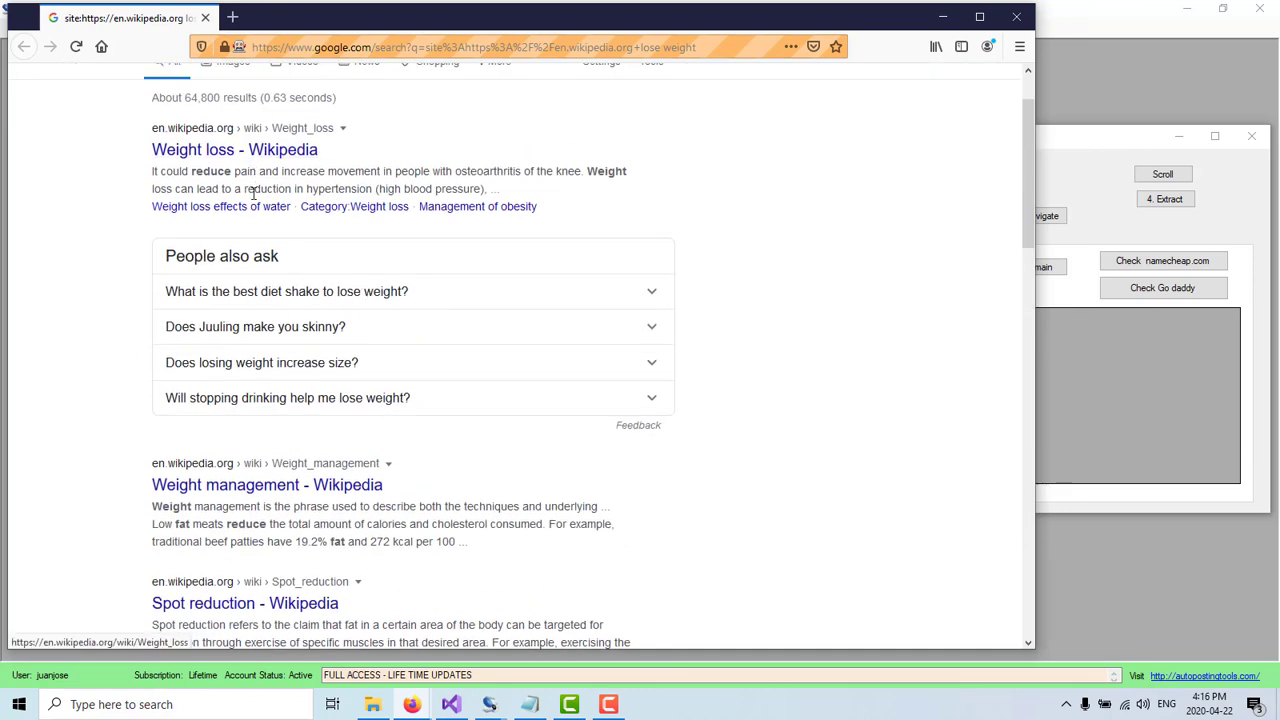
pyautogui.scroll(-1, 270, 300)
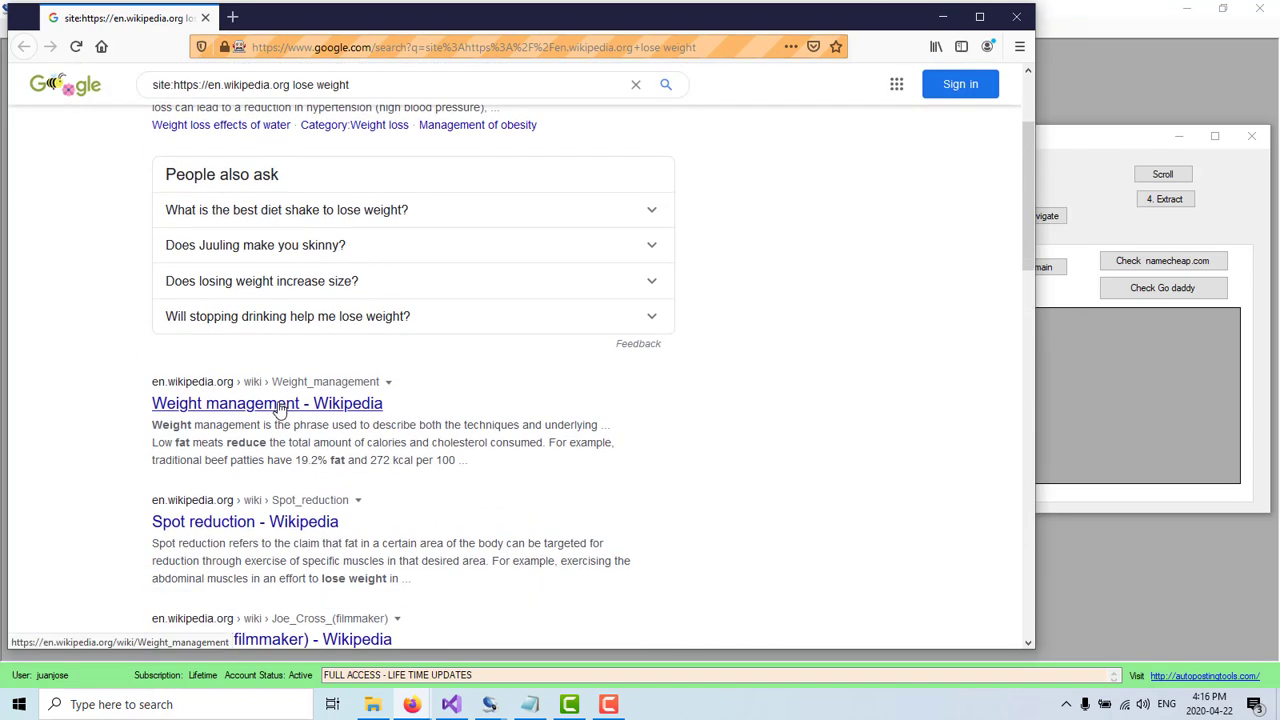
pyautogui.click(280, 405)
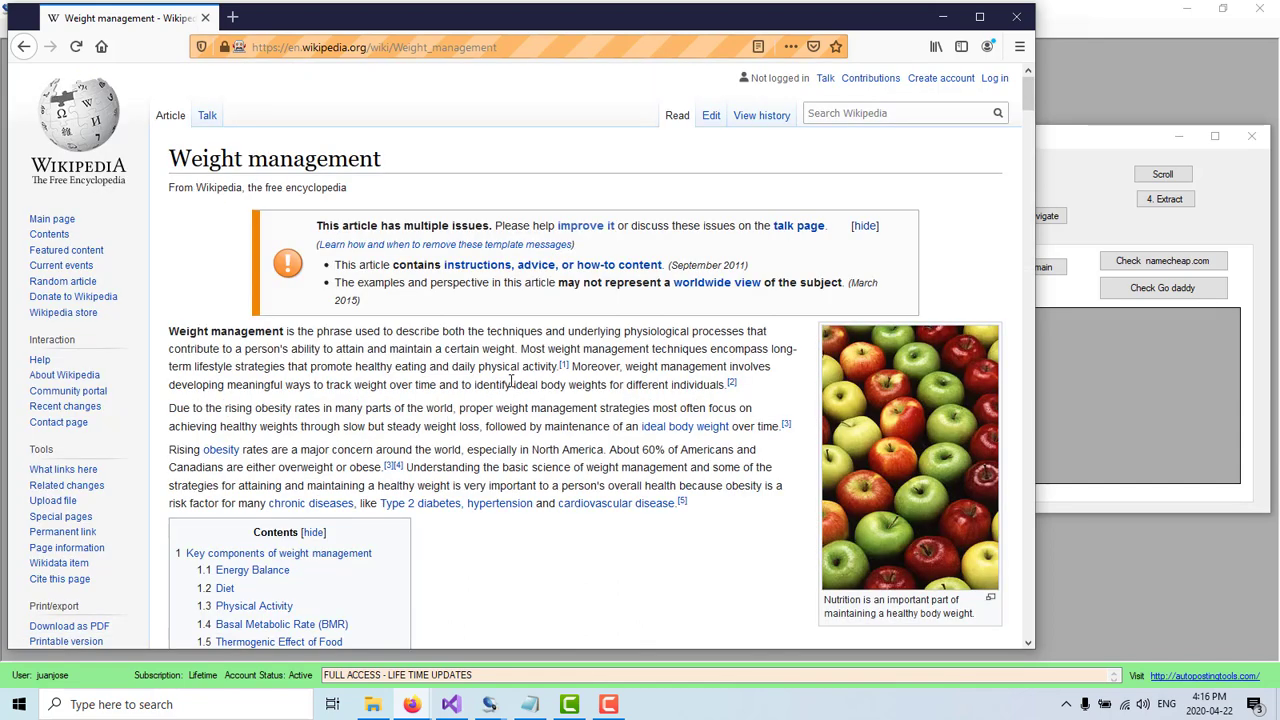
pyautogui.scroll(-2, 508, 368)
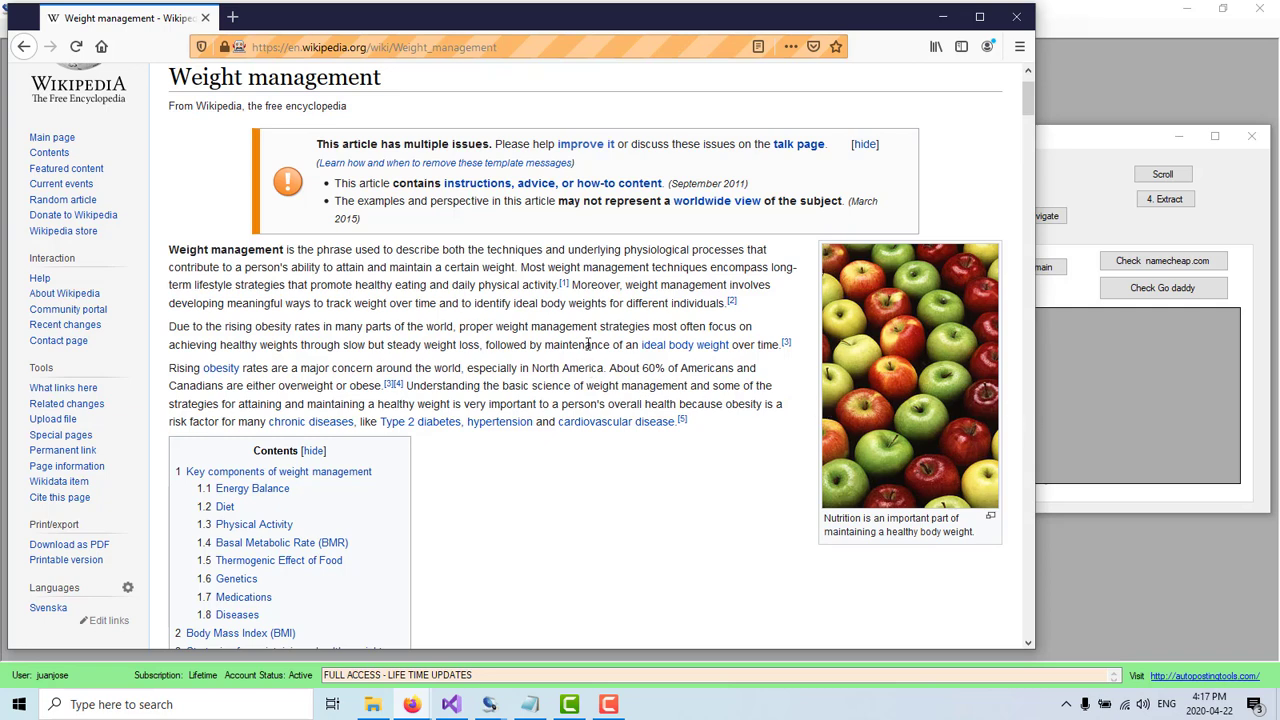
# Extract the article's links, page titles and domains into the finder's table
pyautogui.click(1145, 415)
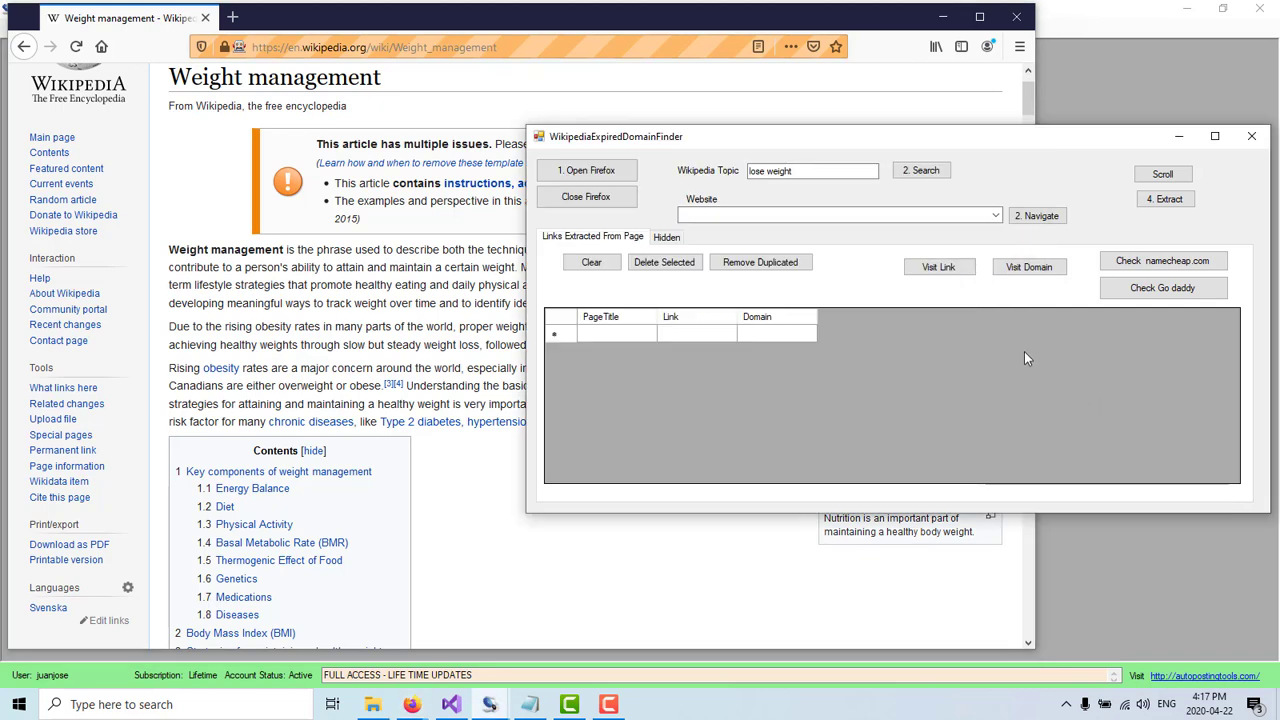
pyautogui.click(1163, 205)
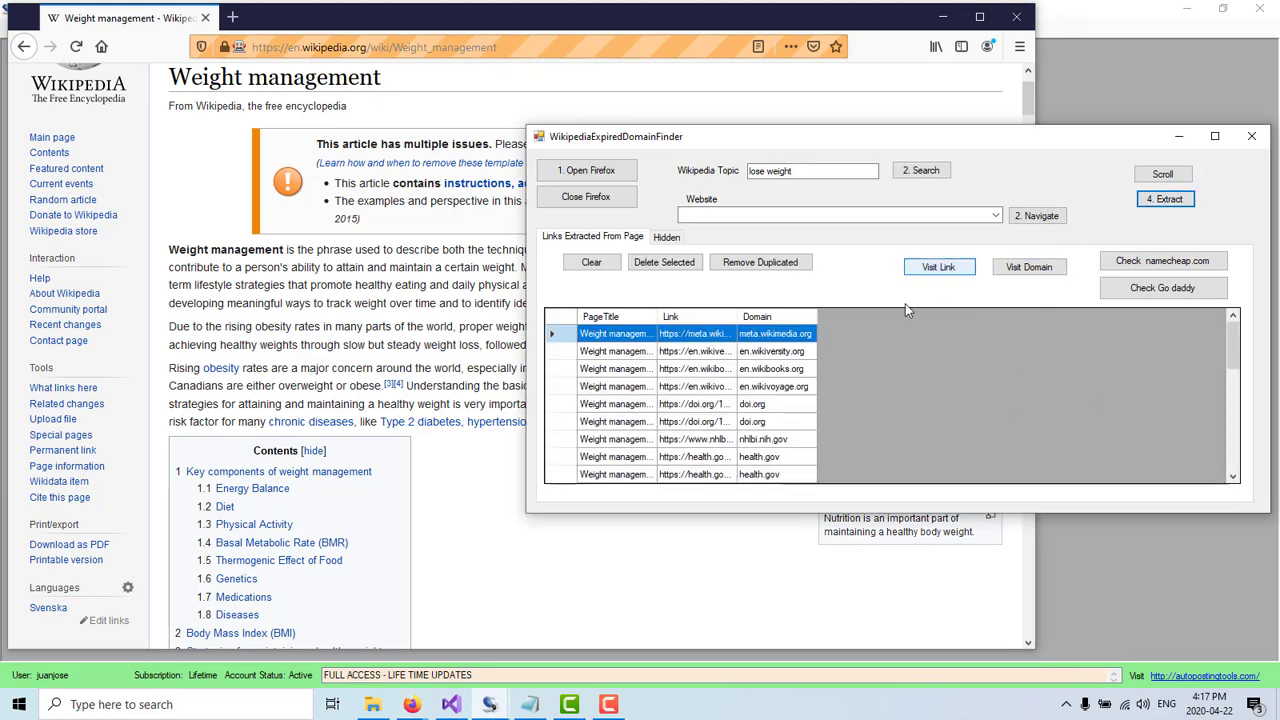
pyautogui.click(392, 270)
pyautogui.click(1133, 374)
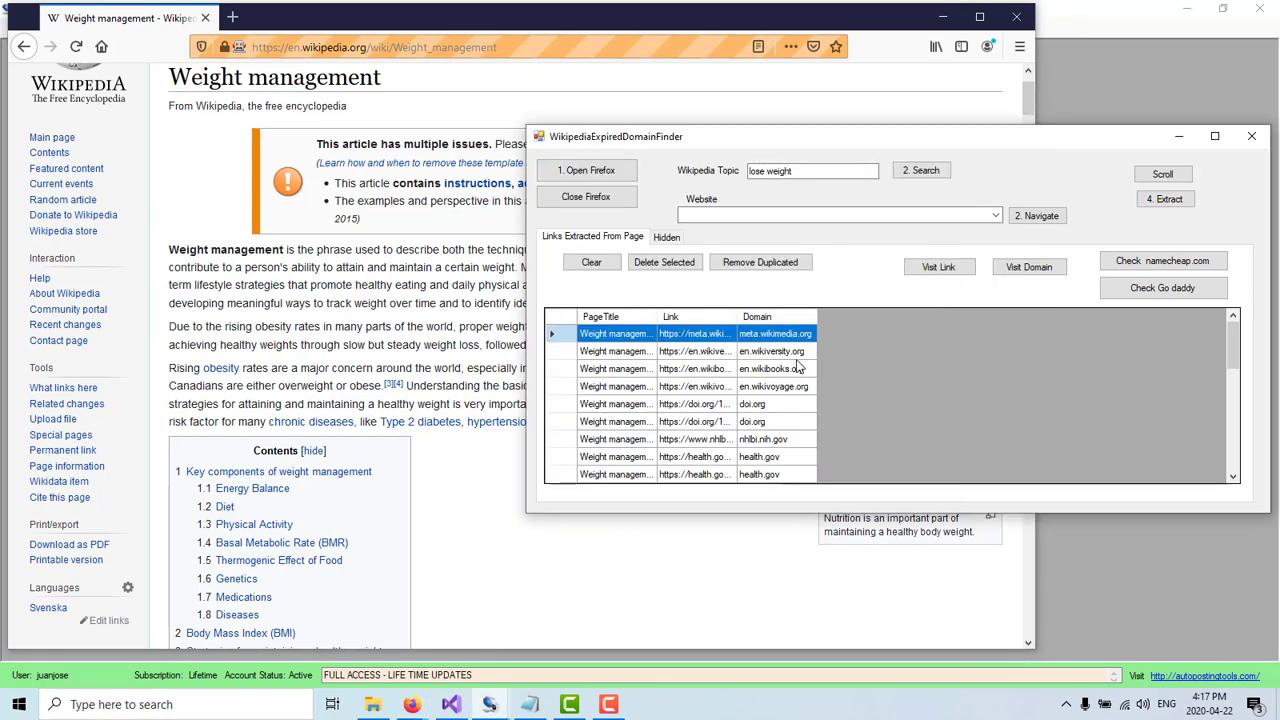
# Review the extracted rows and widen the grid columns so full links show
pyautogui.scroll(-3, 800, 369)
pyautogui.scroll(-3, 795, 372)
pyautogui.scroll(-3, 785, 378)
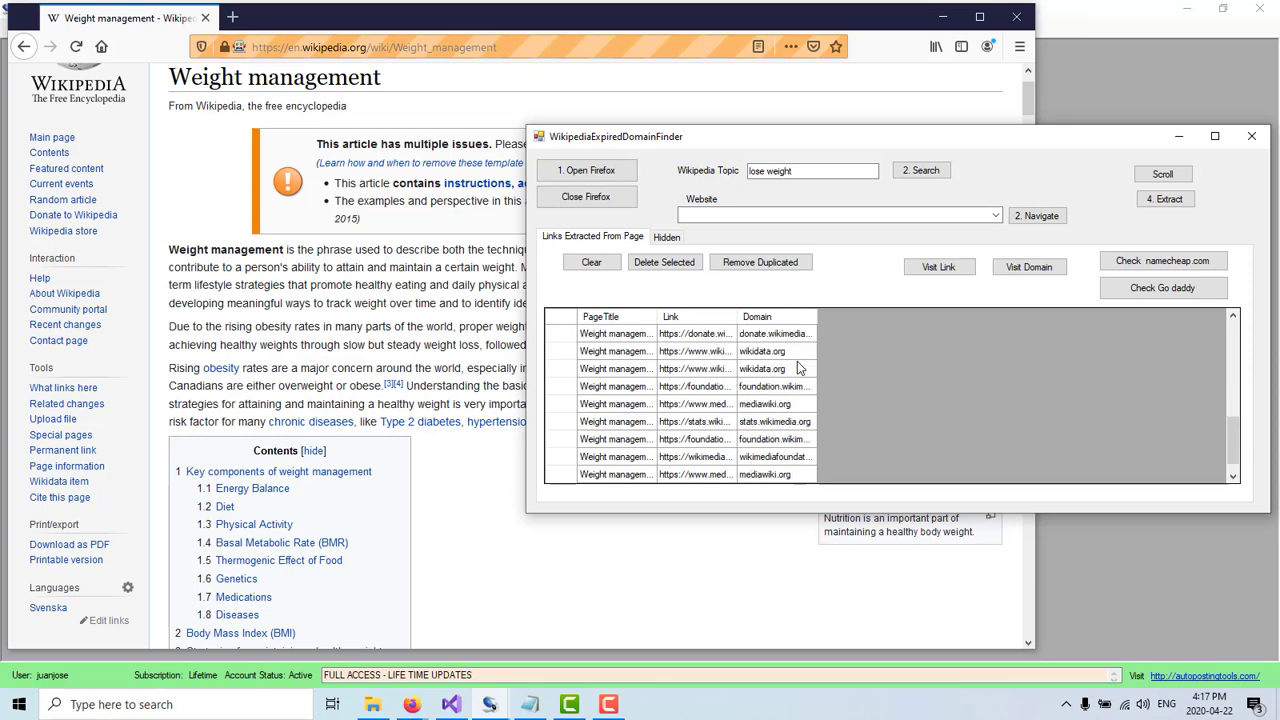
pyautogui.scroll(2, 795, 425)
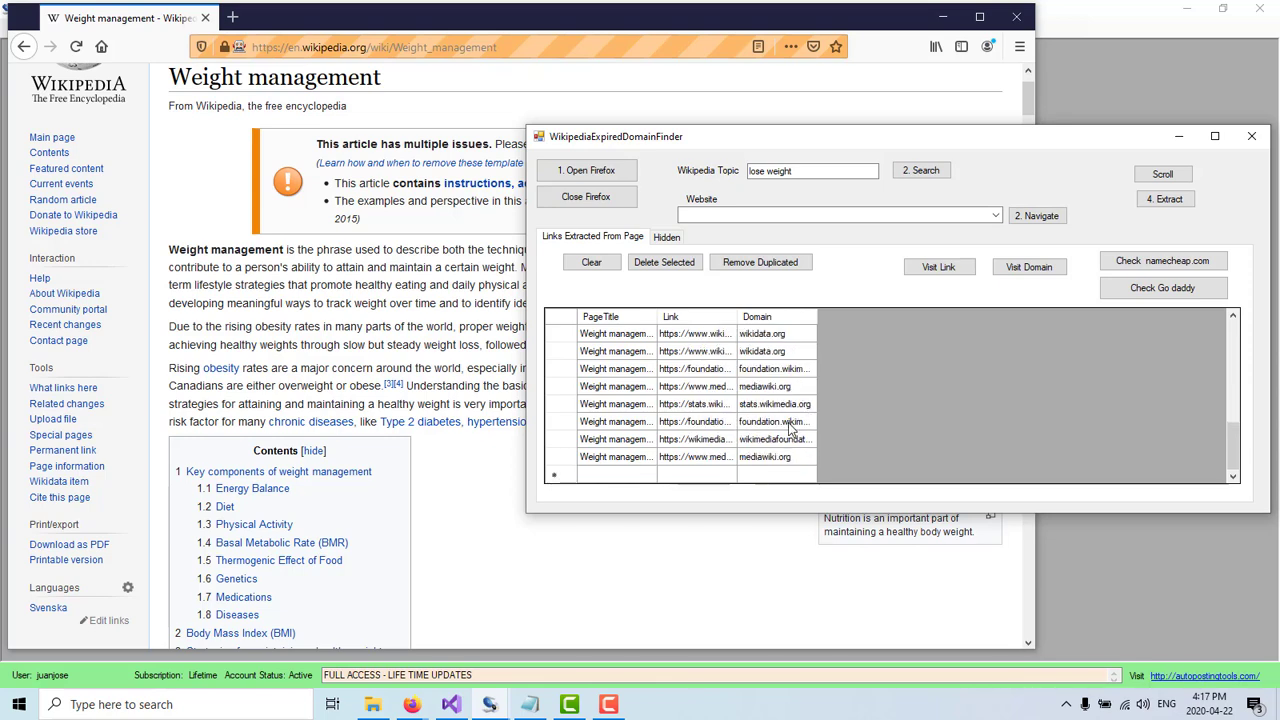
pyautogui.scroll(3, 800, 400)
pyautogui.scroll(1, 810, 365)
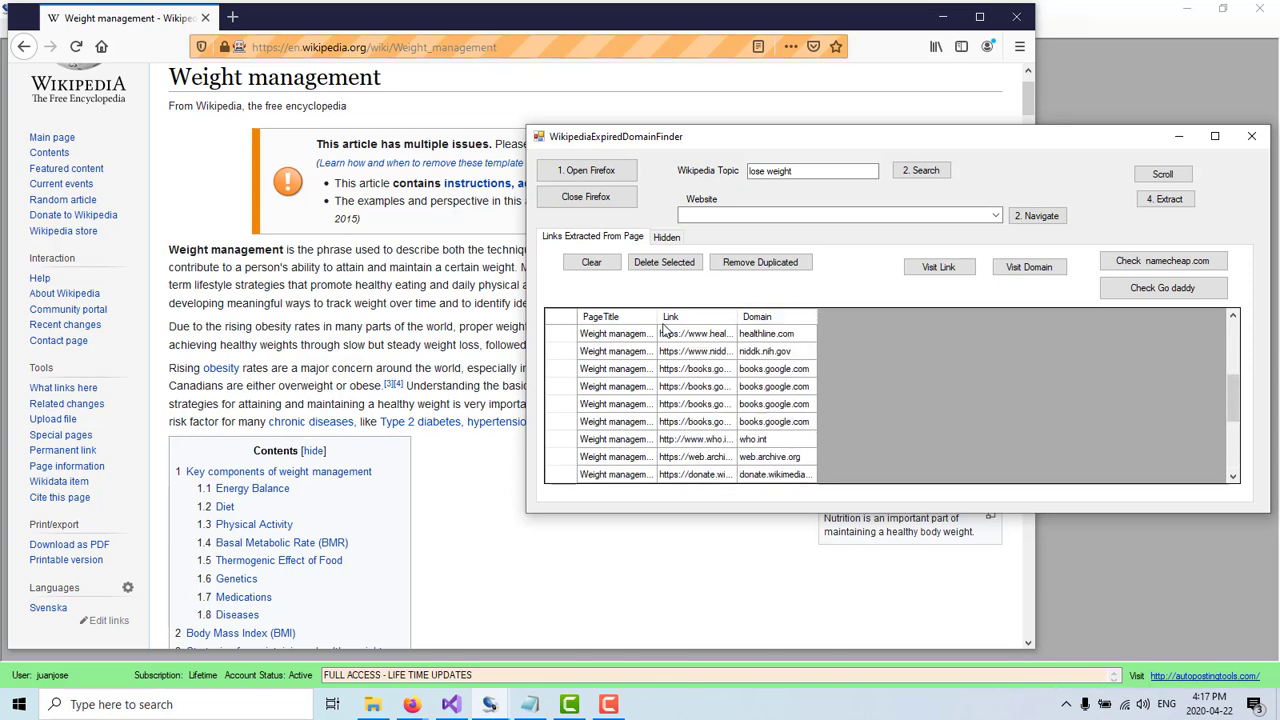
pyautogui.moveTo(657, 316); pyautogui.dragTo(706, 316)
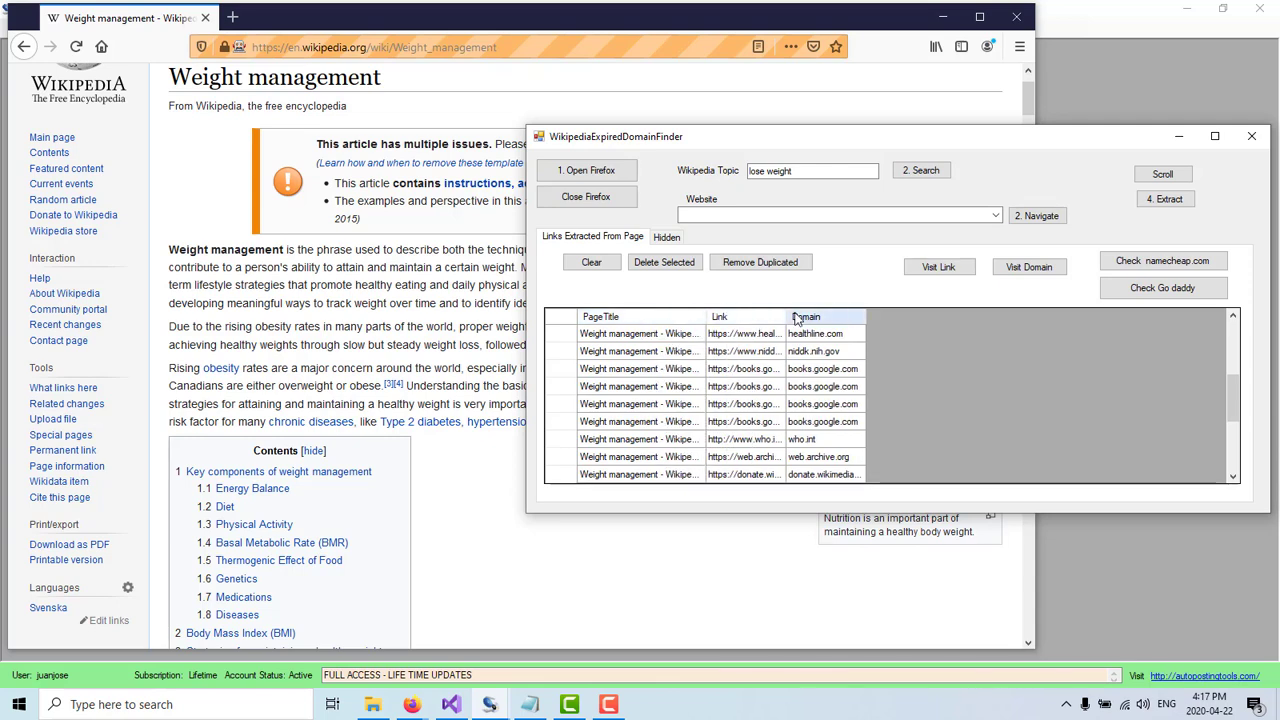
pyautogui.moveTo(784, 316); pyautogui.dragTo(924, 316)
# Remove duplicate rows, widen the Domain column and select the wikimediafoundation.org row
pyautogui.click(760, 262)
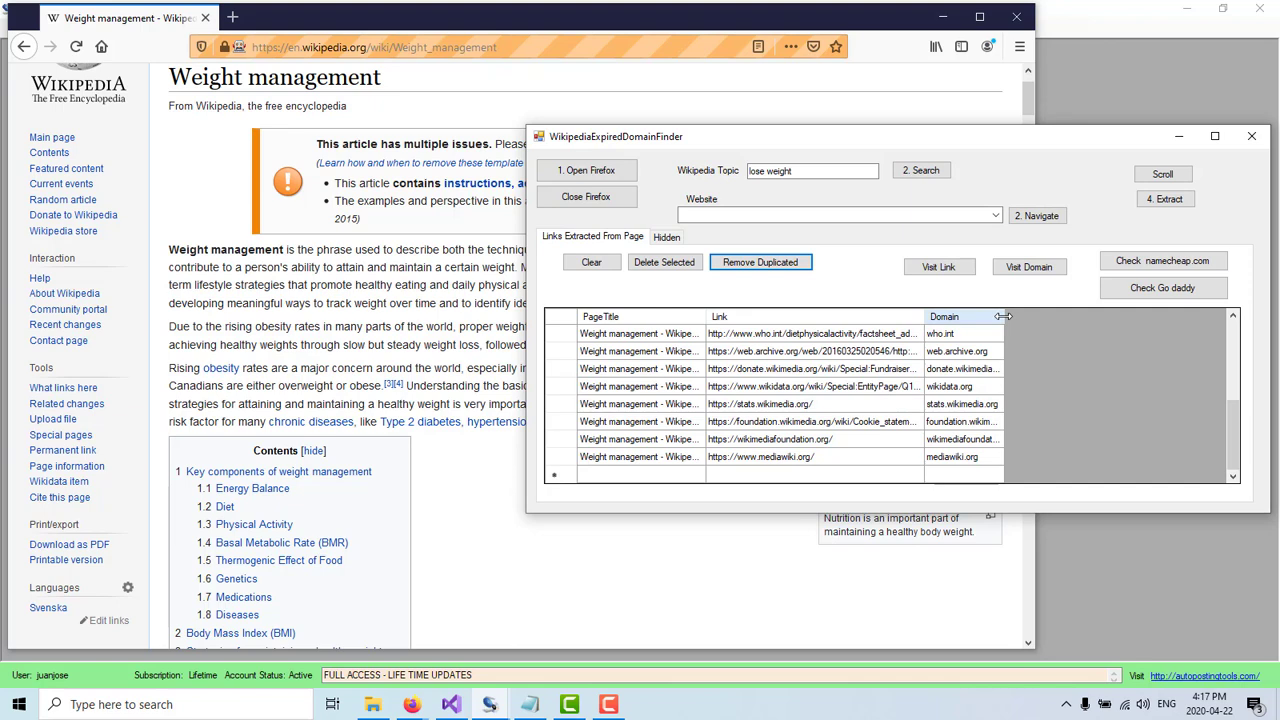
pyautogui.moveTo(1003, 316); pyautogui.dragTo(1108, 316)
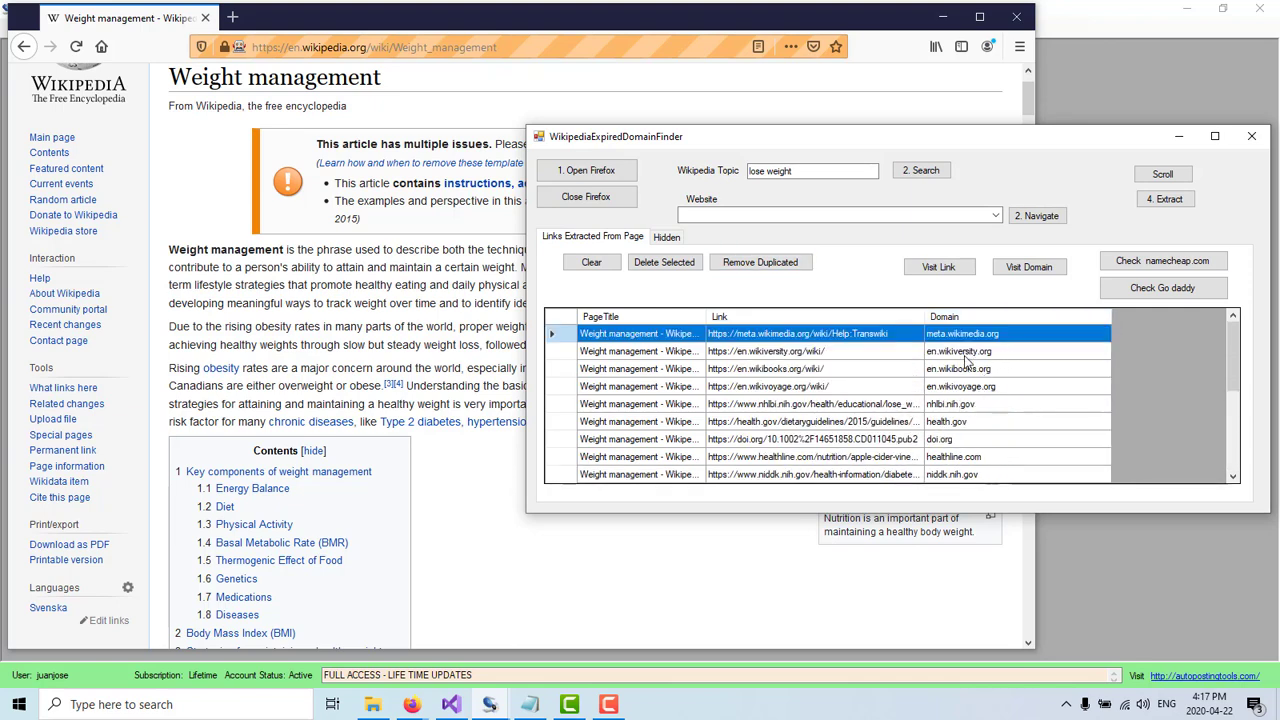
pyautogui.scroll(-1, 988, 428)
pyautogui.scroll(-1, 990, 428)
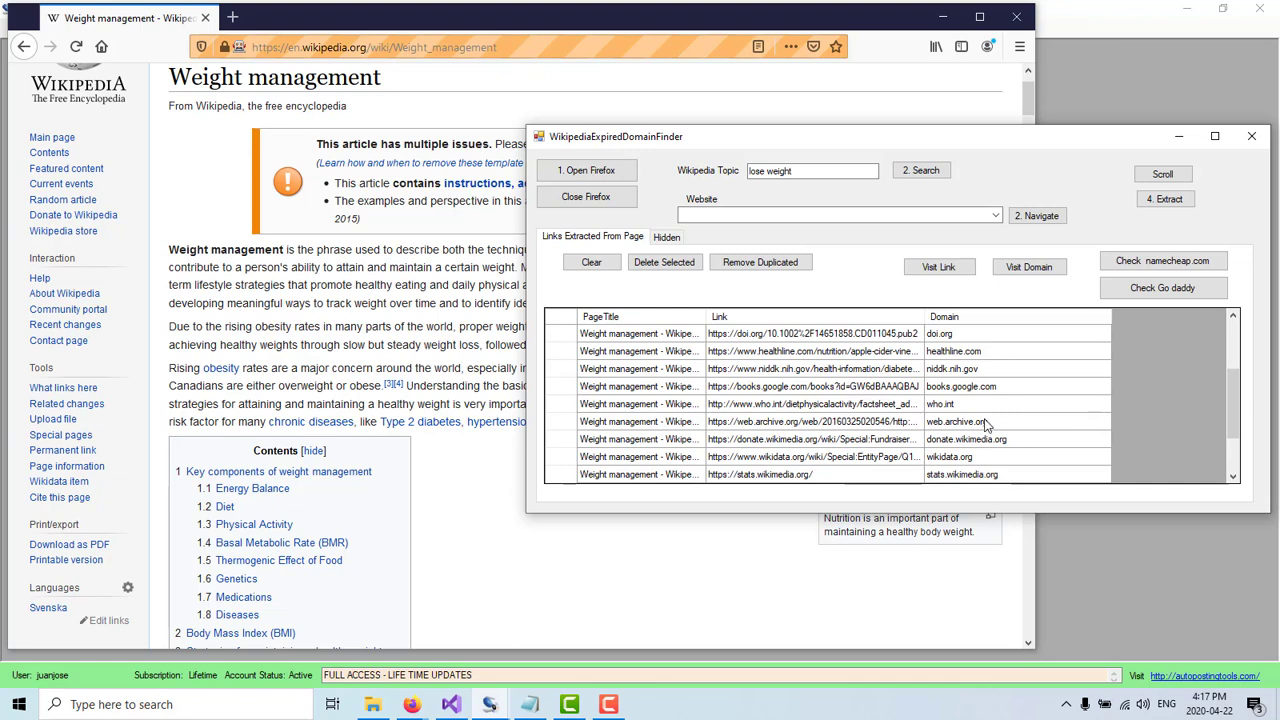
pyautogui.click(955, 372)
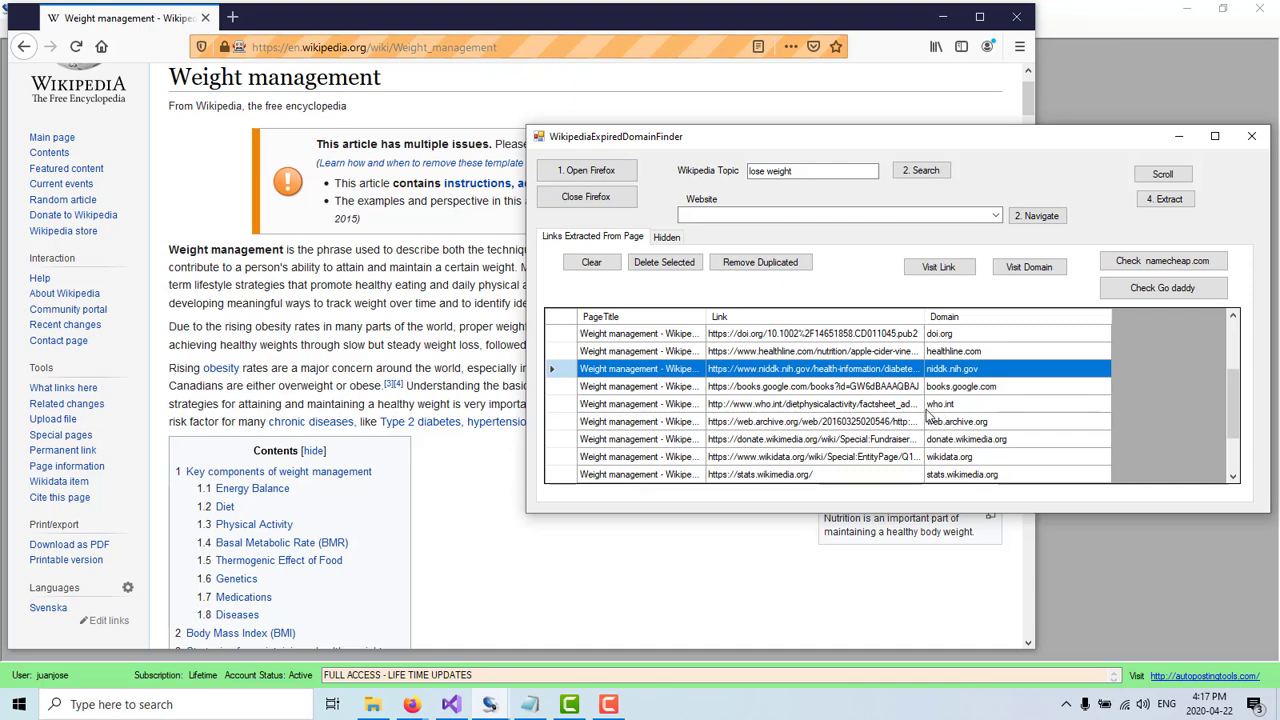
pyautogui.scroll(-1, 930, 420)
pyautogui.scroll(-1, 988, 452)
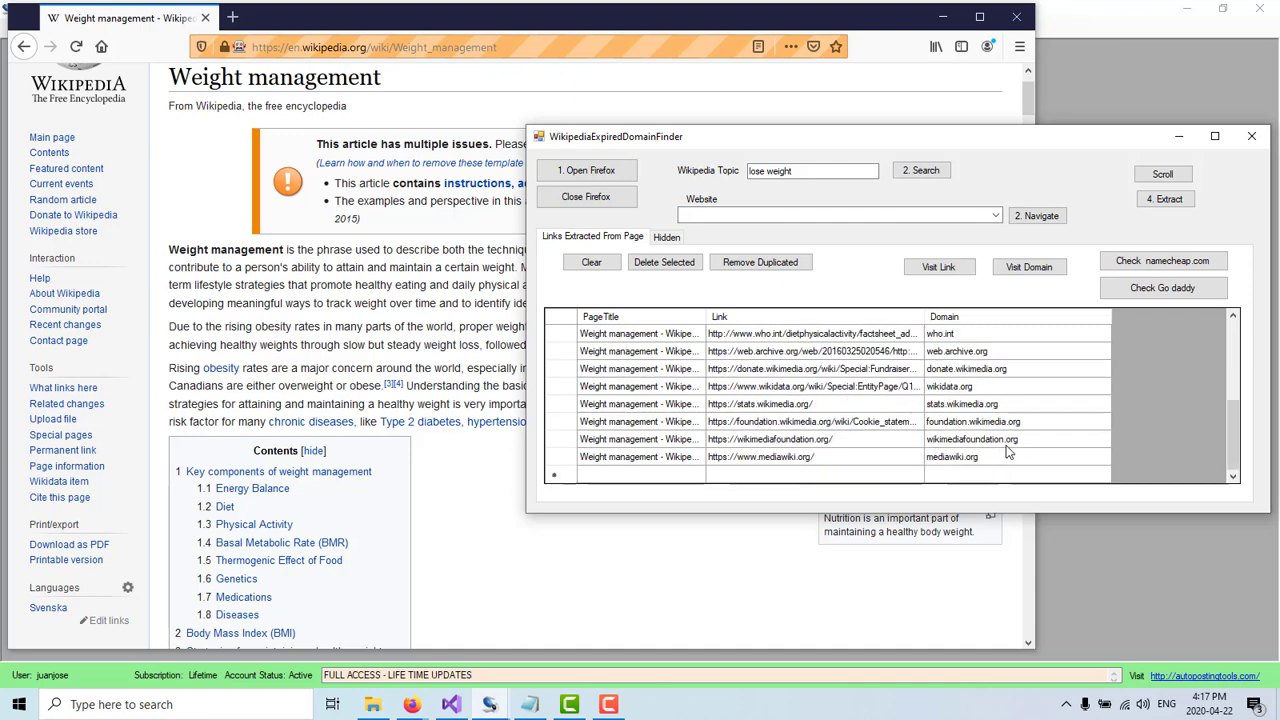
pyautogui.click(980, 440)
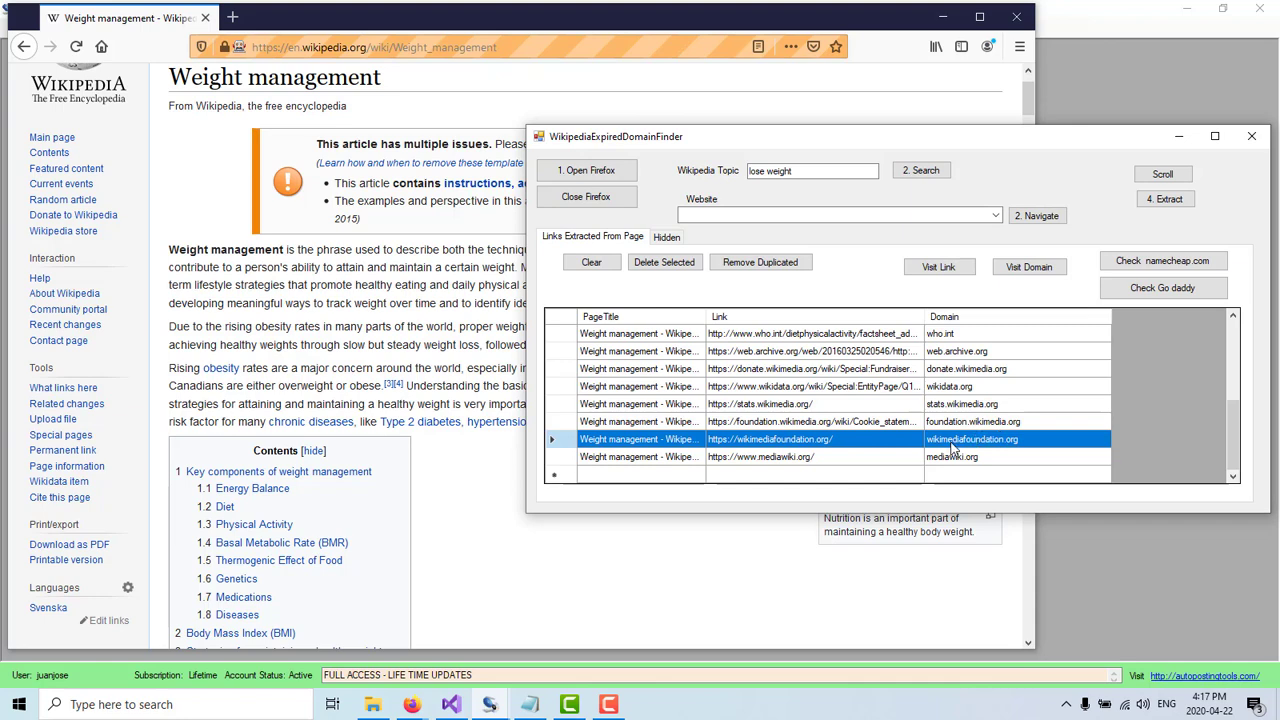
# Open the wikimediafoundation.org link in the browser, then return to the domain finder
pyautogui.click(932, 270)
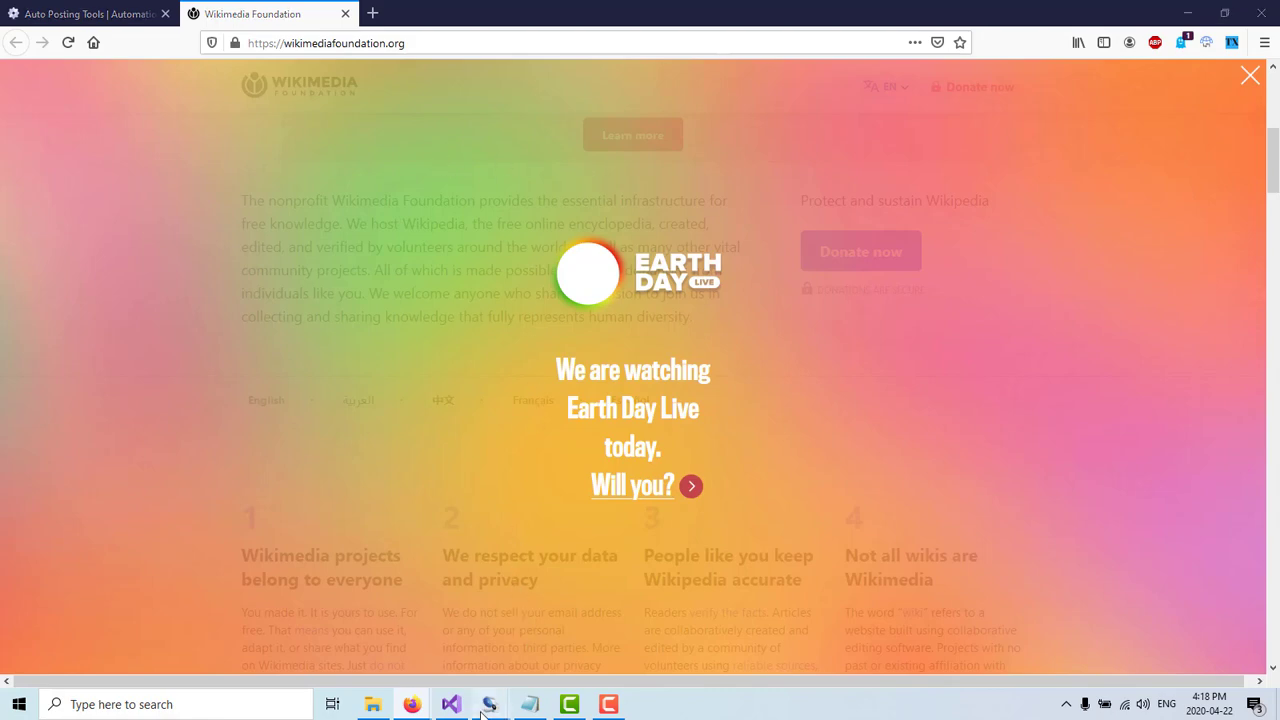
pyautogui.moveTo(489, 704)
pyautogui.click(562, 640)
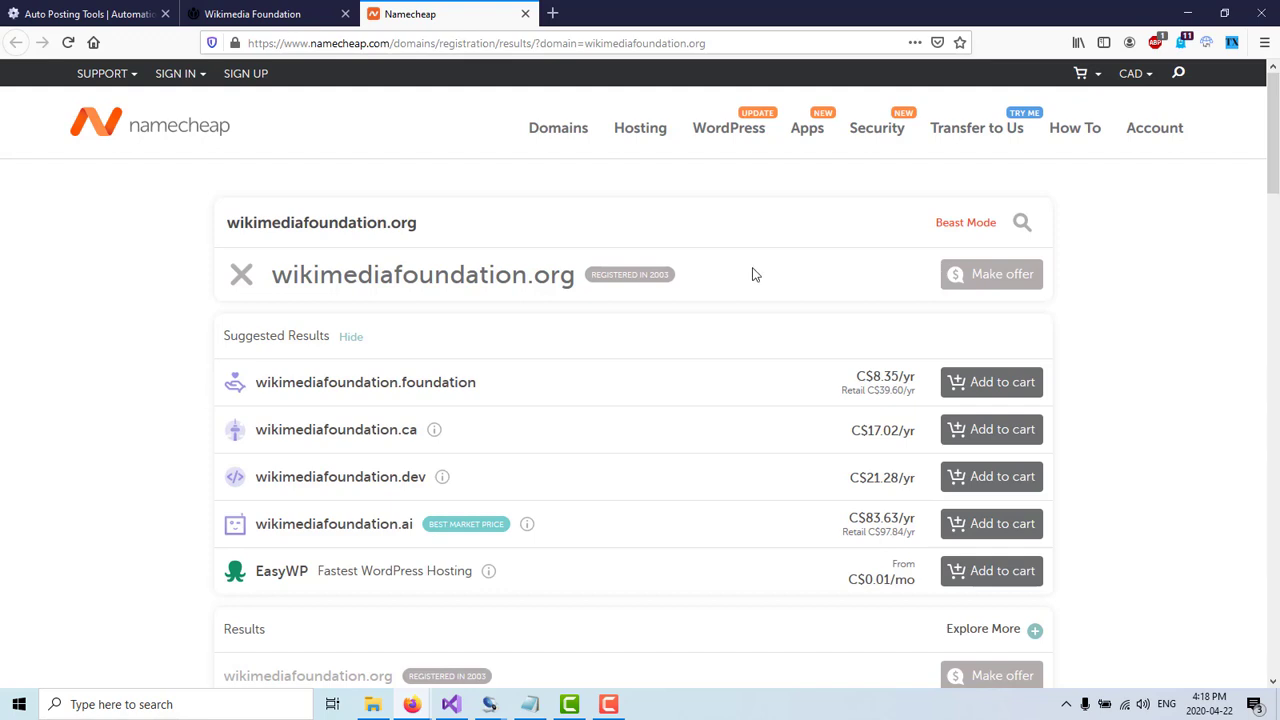
# Switch back to the Wikimedia Foundation browser tab
pyautogui.click(243, 14)
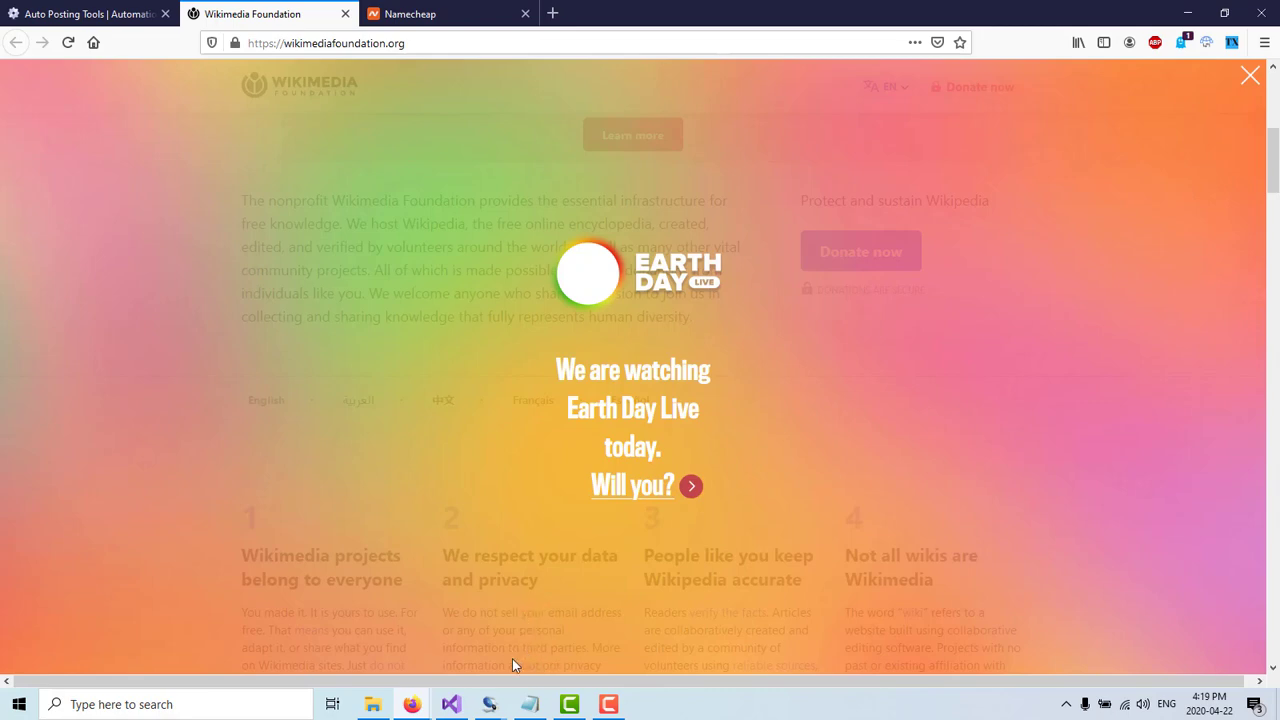
# Bring the WikipediaExpiredDomainFinder window back in front of the browser
pyautogui.moveTo(489, 704)
pyautogui.click(552, 637)
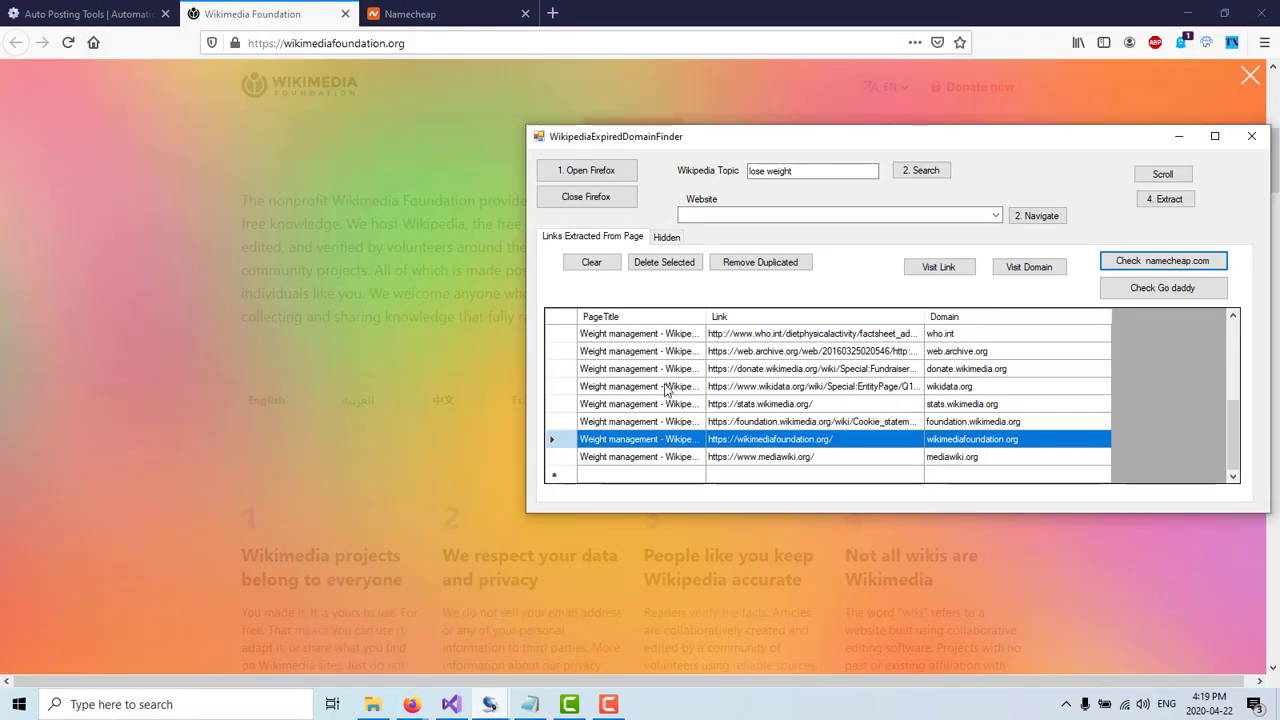